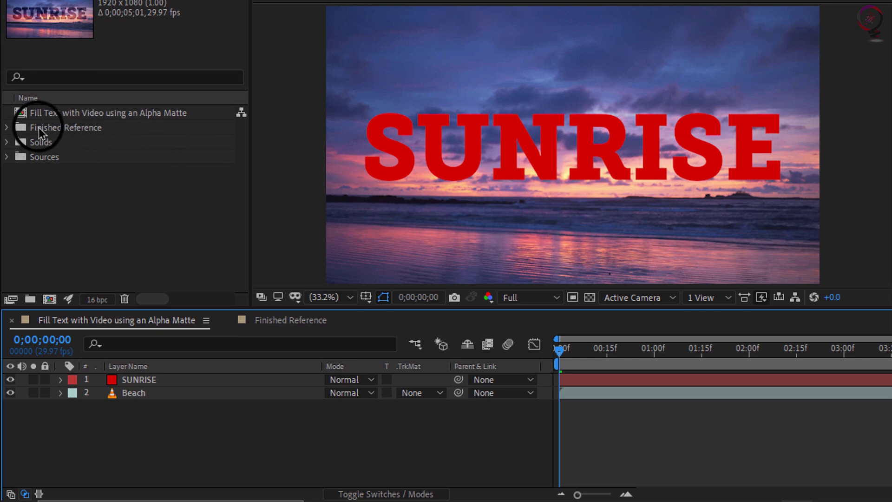
# Open the Finished Reference comp and play it back to preview the sunrise-filled SUNRISE text.
pyautogui.doubleClick(38, 127)
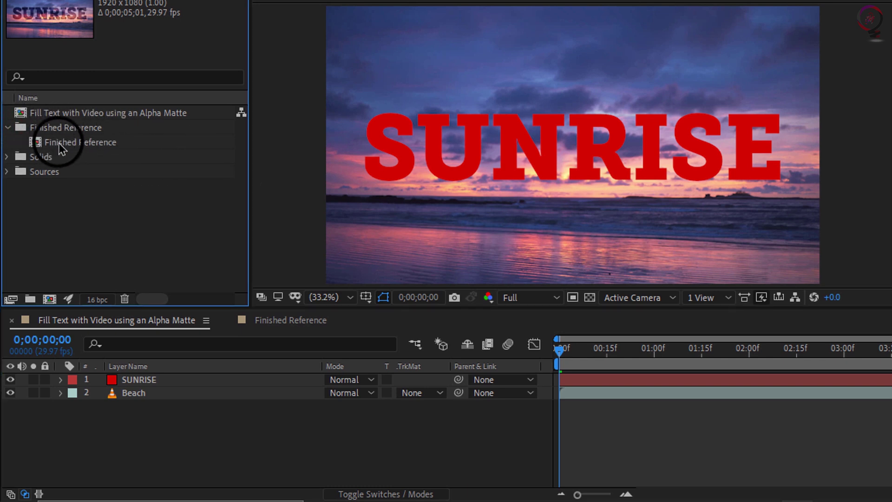
pyautogui.doubleClick(99, 143)
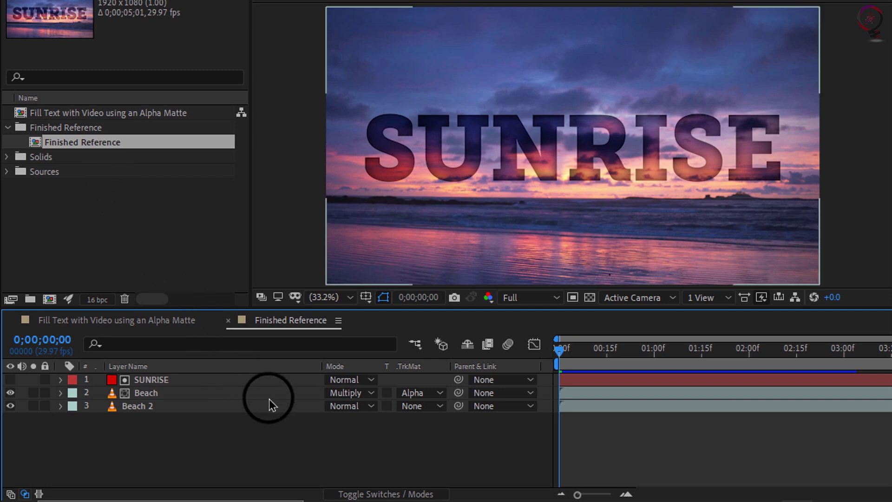
pyautogui.press('space')
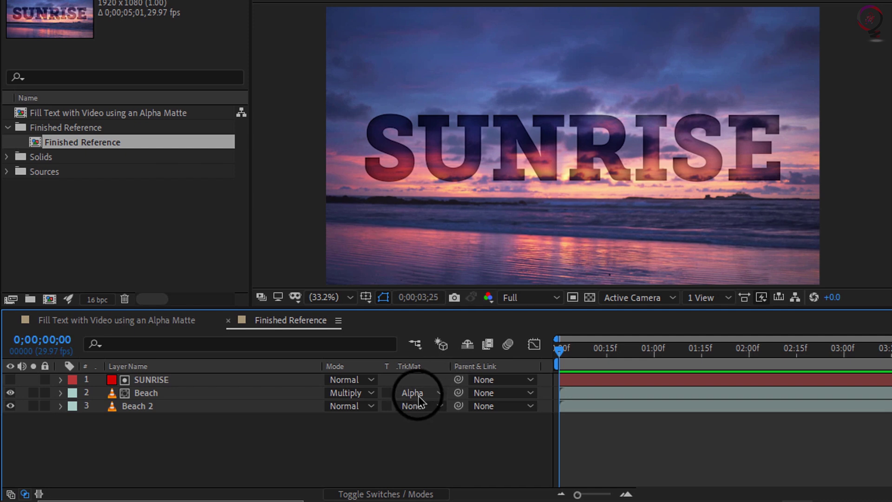
pyautogui.press('space')
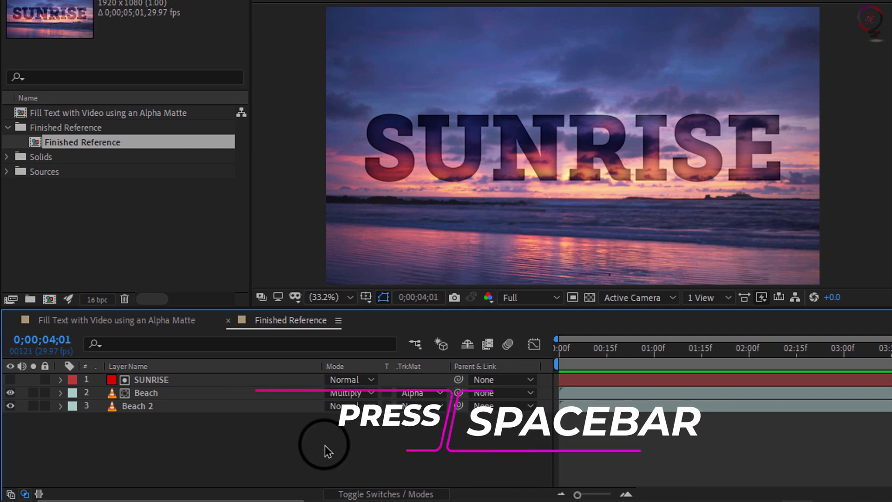
# Switch back to the Fill Text with Video using an Alpha Matte comp and browse Layer > Create without choosing anything.
pyautogui.click(140, 325)
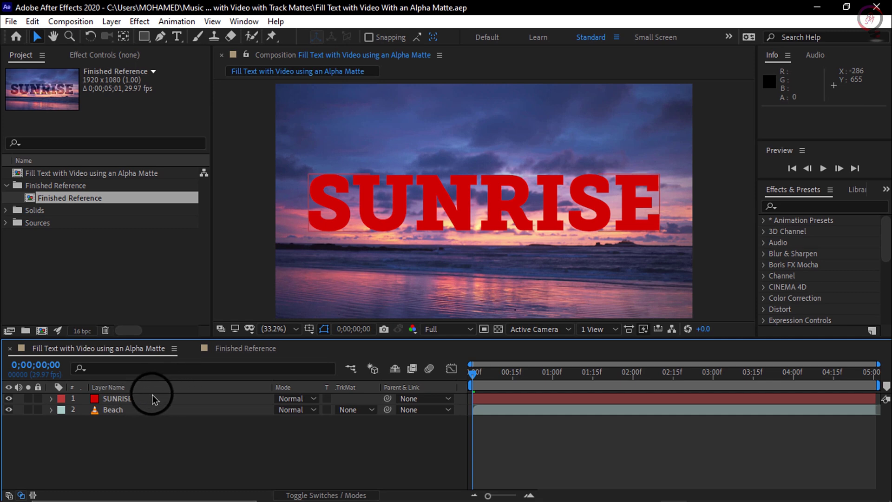
pyautogui.click(116, 22)
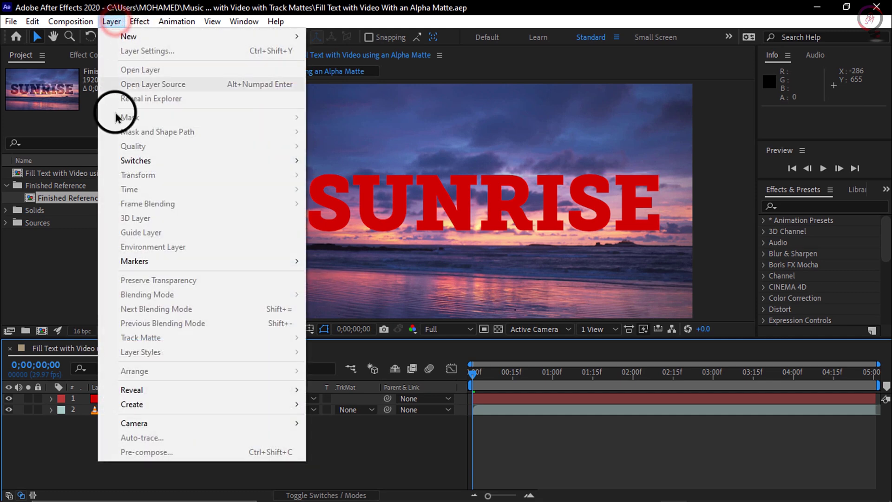
pyautogui.moveTo(239, 409)
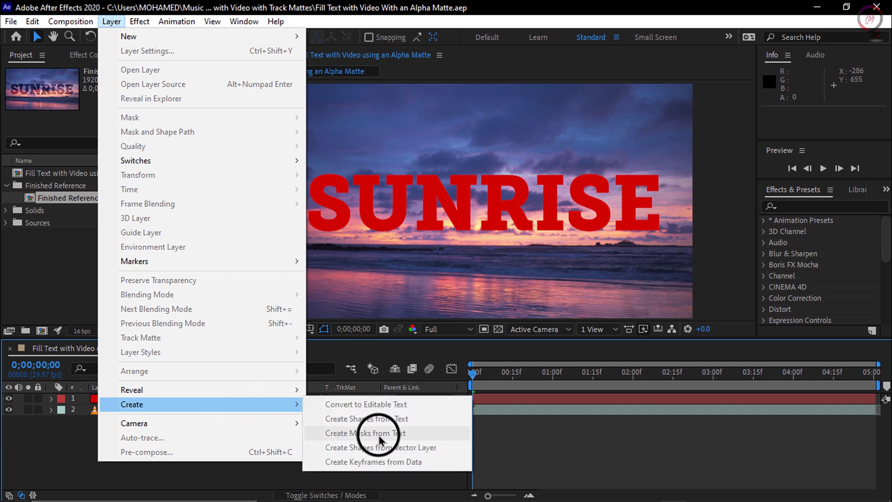
pyautogui.press('Escape')
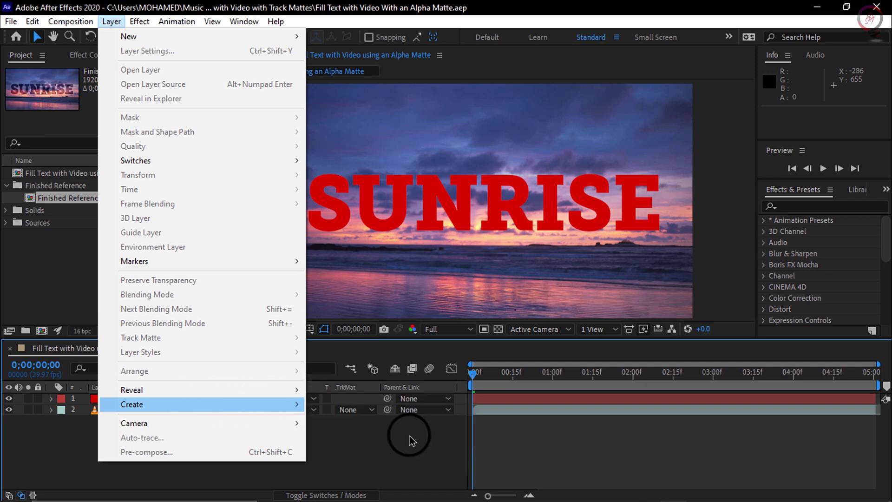
pyautogui.press('Escape')
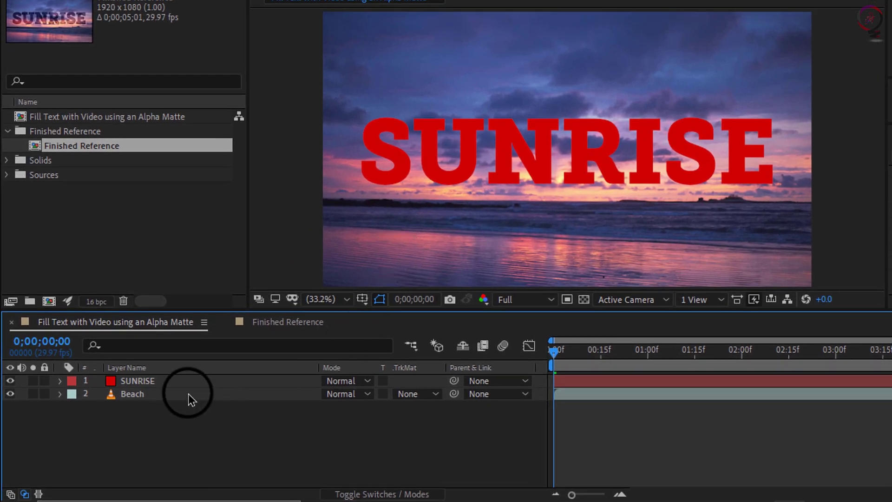
# Solo the SUNRISE layer and toggle the transparency grid on and off, ending on black.
pyautogui.click(160, 382)
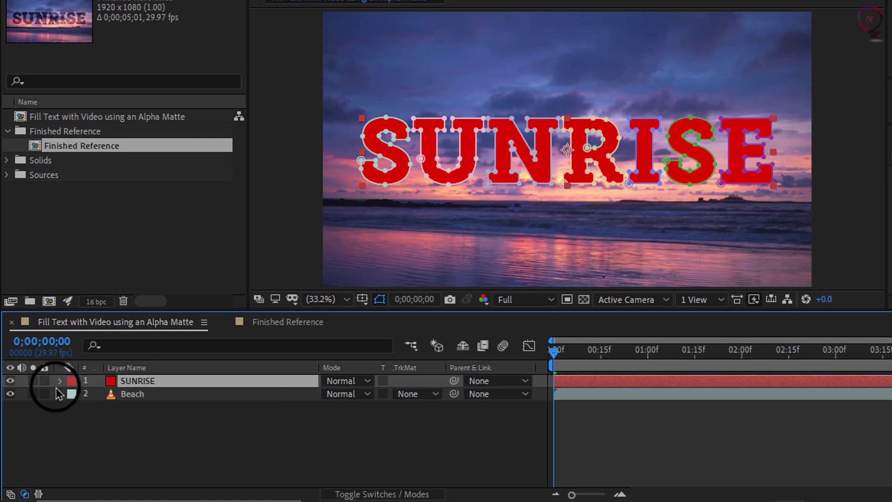
pyautogui.click(33, 382)
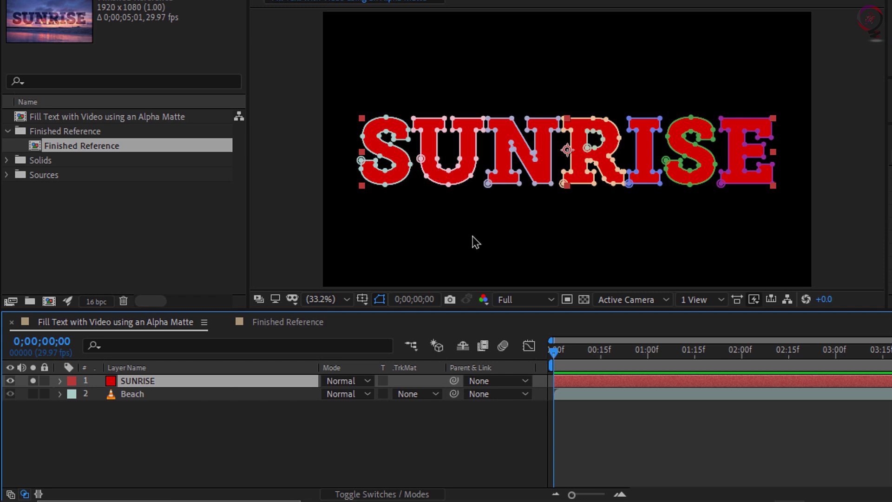
pyautogui.click(585, 300)
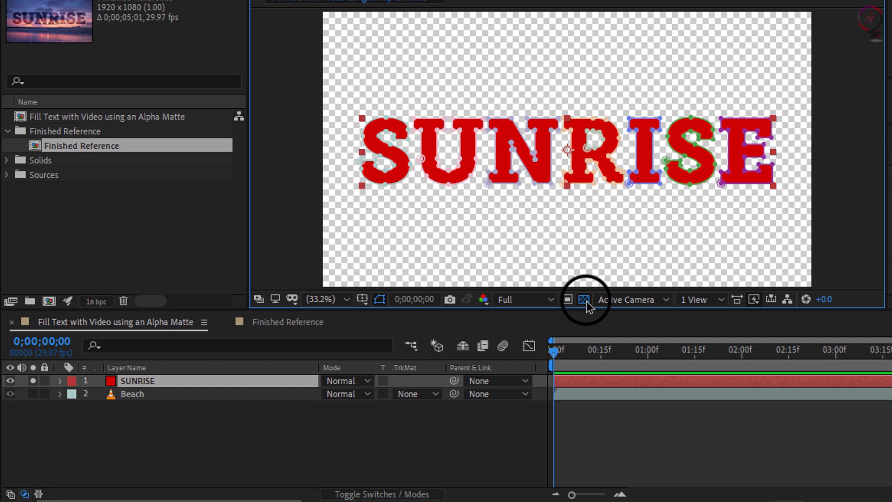
pyautogui.click(585, 300)
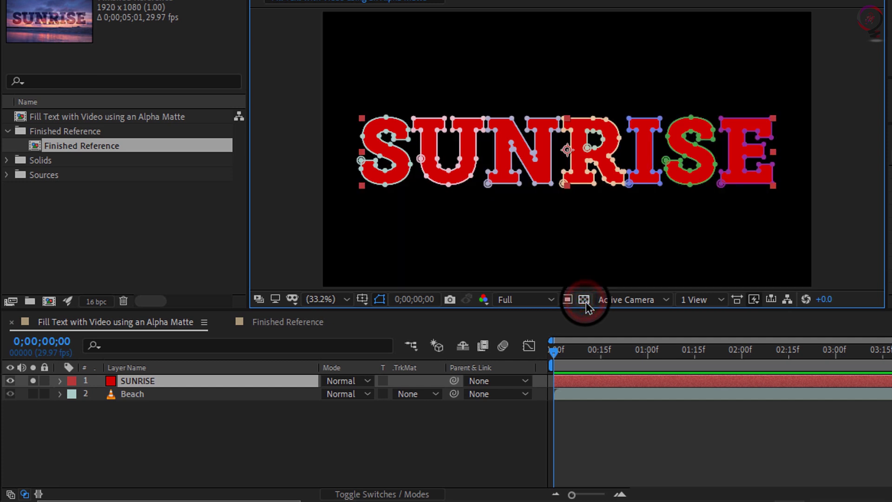
pyautogui.click(585, 301)
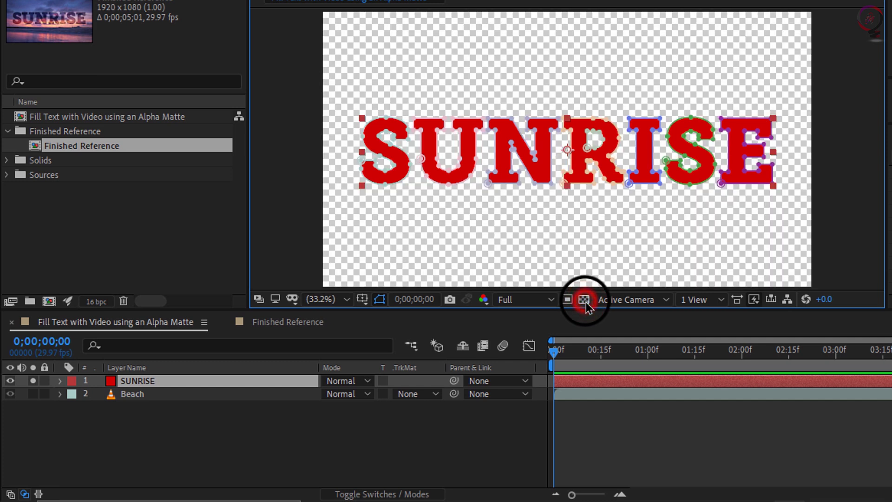
pyautogui.click(585, 301)
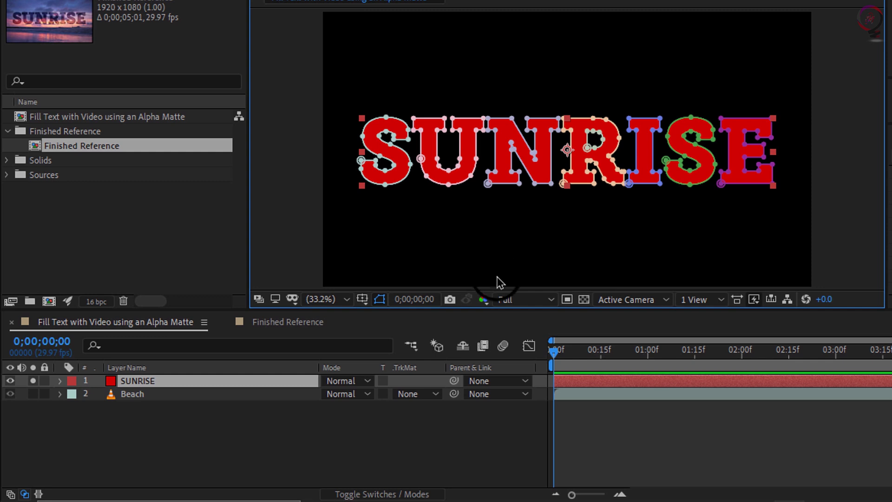
pyautogui.click(483, 300)
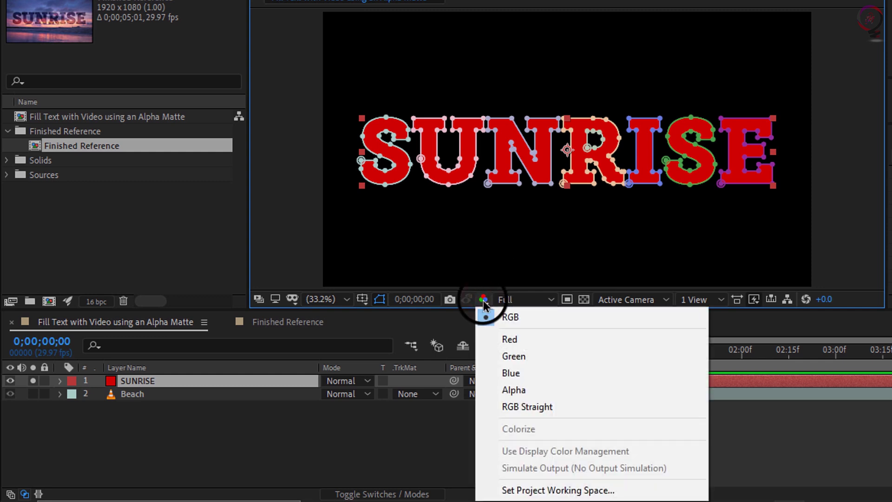
pyautogui.click(516, 390)
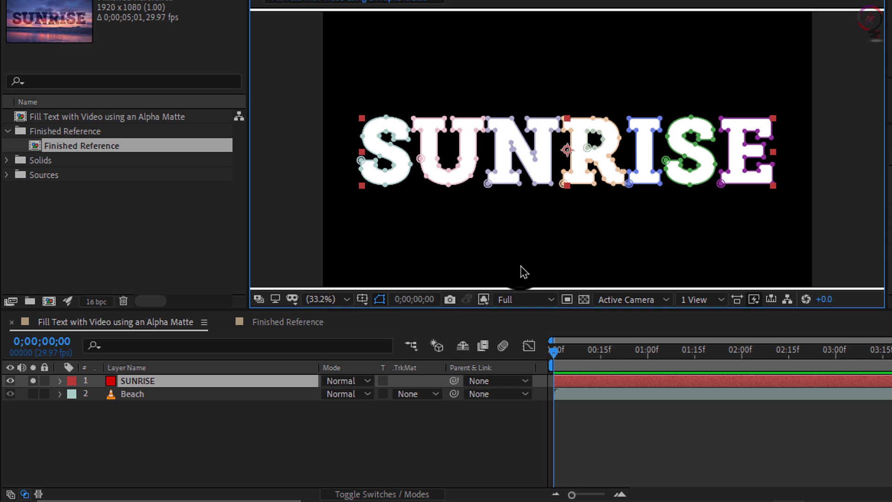
pyautogui.click(485, 300)
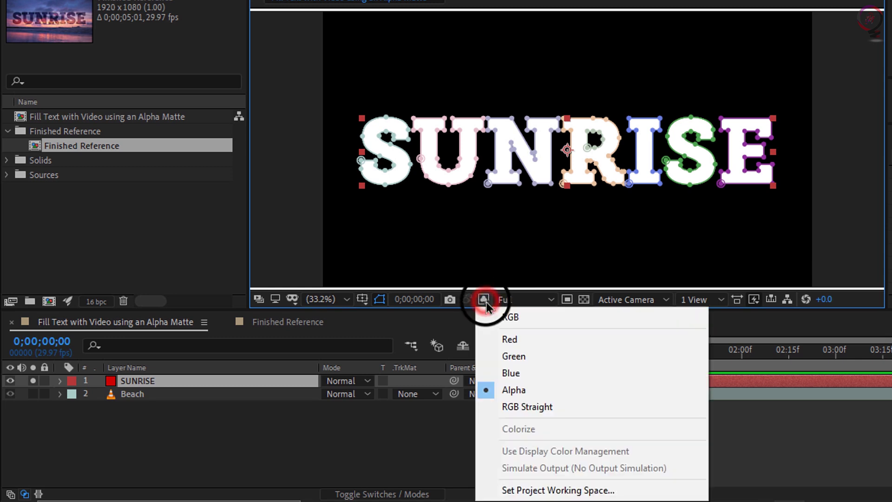
pyautogui.click(541, 316)
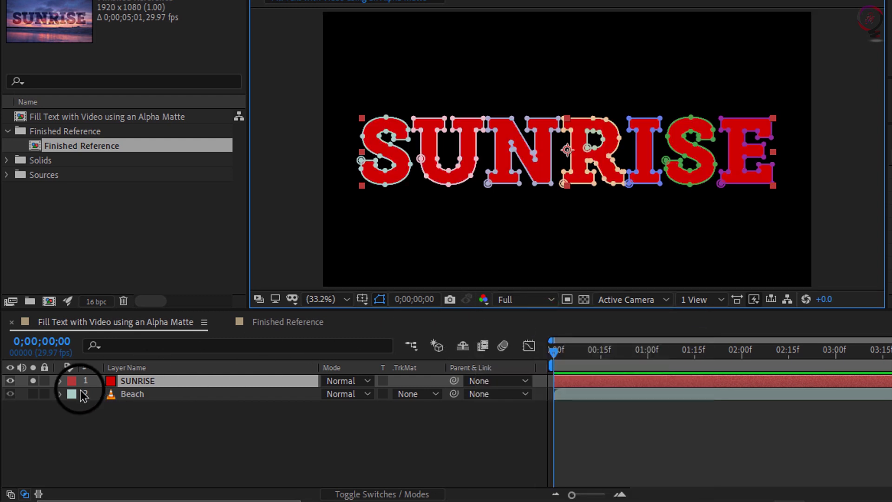
# Unsolo SUNRISE, duplicate Beach as Beach 2 placed beneath it, and hide Beach 2.
pyautogui.click(33, 380)
pyautogui.click(33, 381)
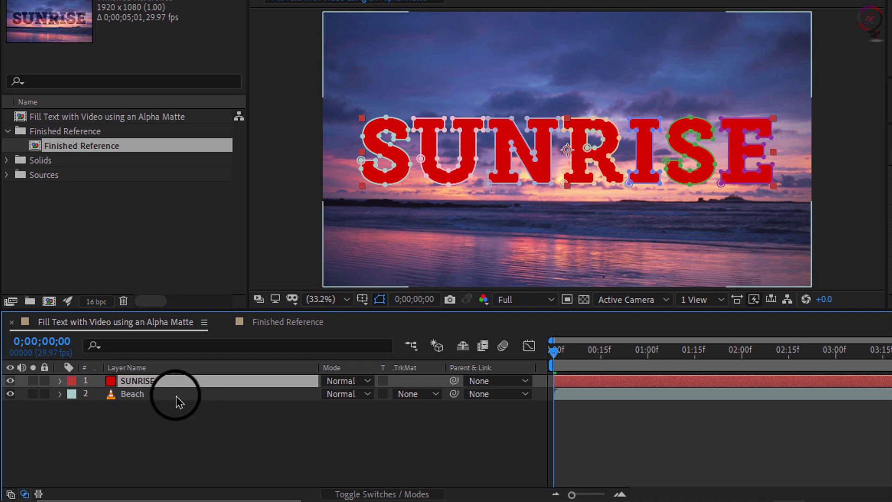
pyautogui.click(211, 397)
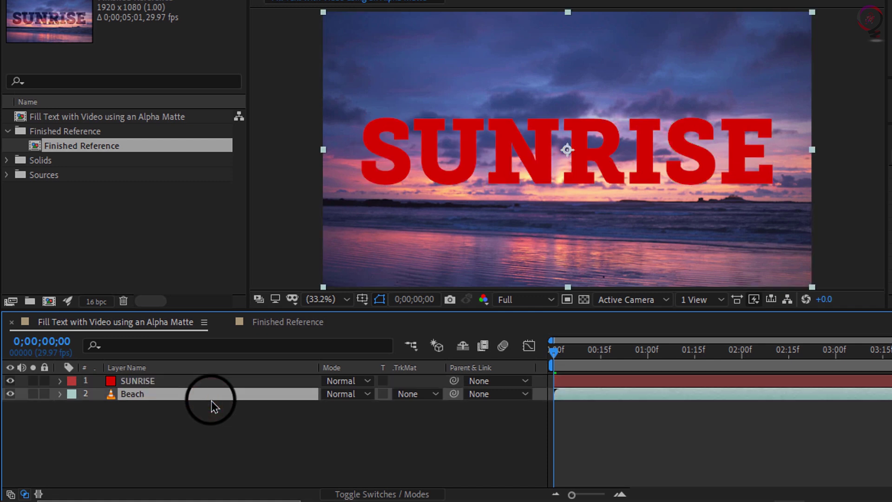
pyautogui.hotkey('ctrl', 'd')
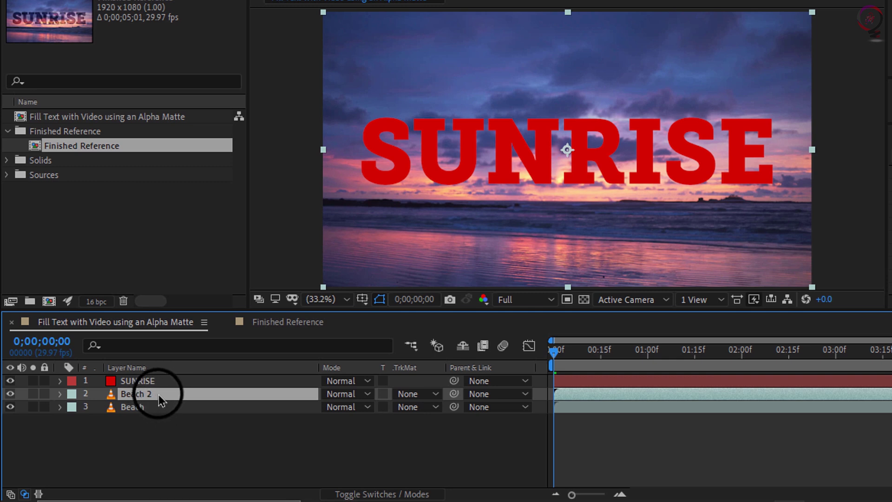
pyautogui.moveTo(158, 394); pyautogui.dragTo(178, 418)
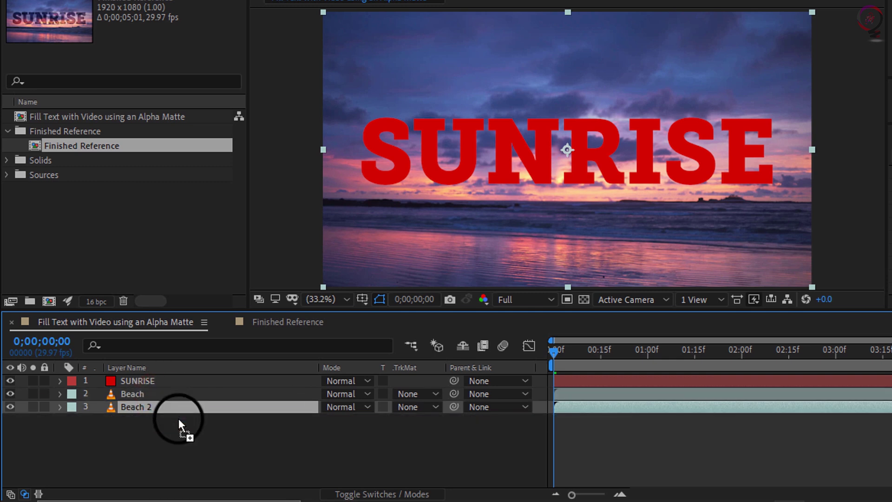
pyautogui.click(10, 406)
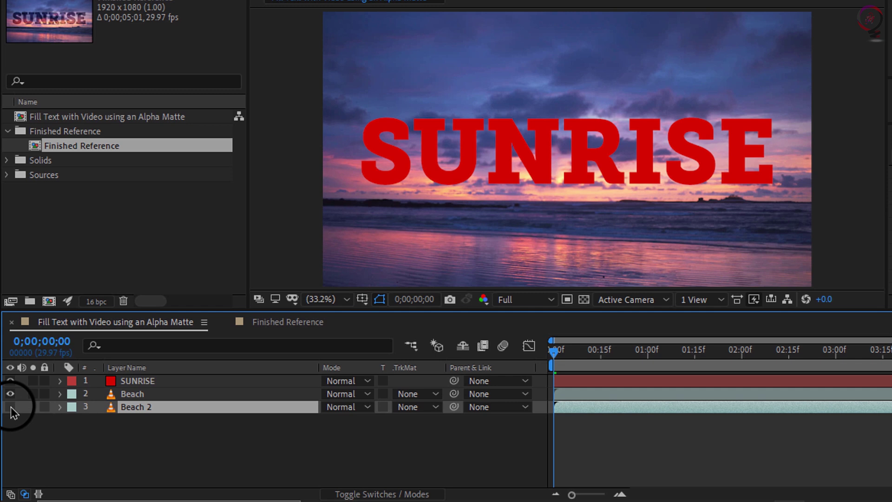
pyautogui.click(162, 393)
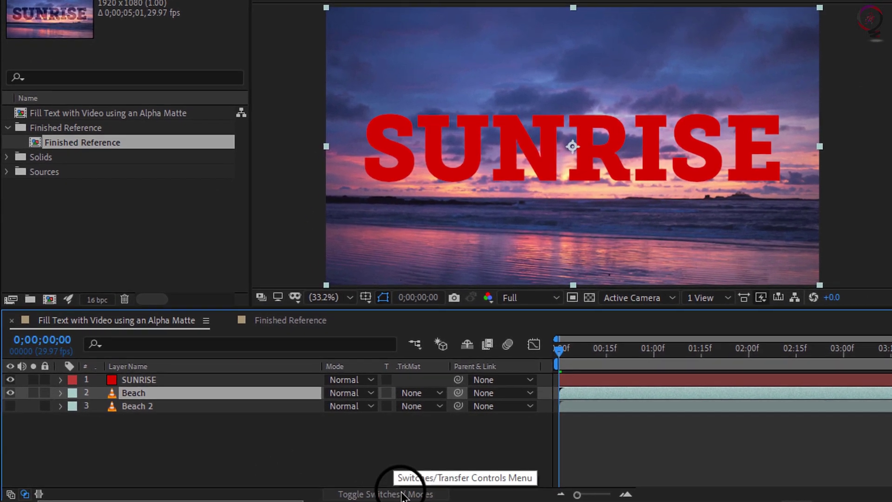
# Set the Beach layer's TrkMat to Alpha Matte "SUNRISE".
pyautogui.click(398, 496)
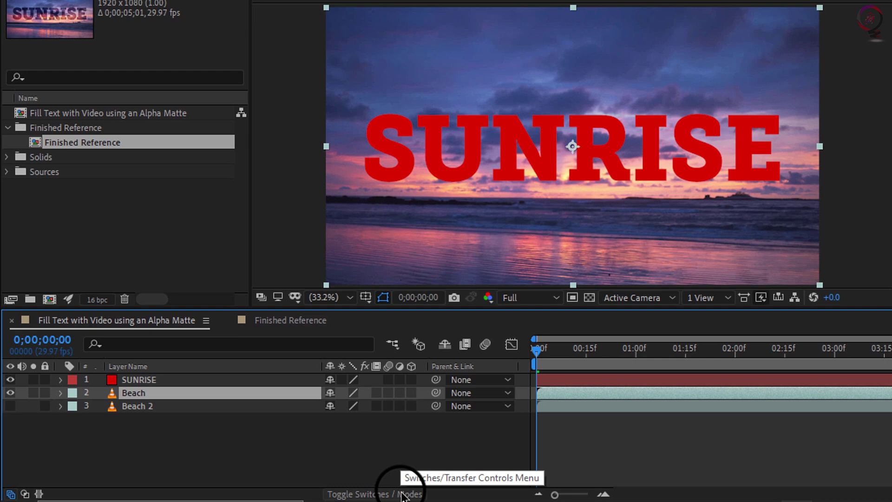
pyautogui.click(402, 495)
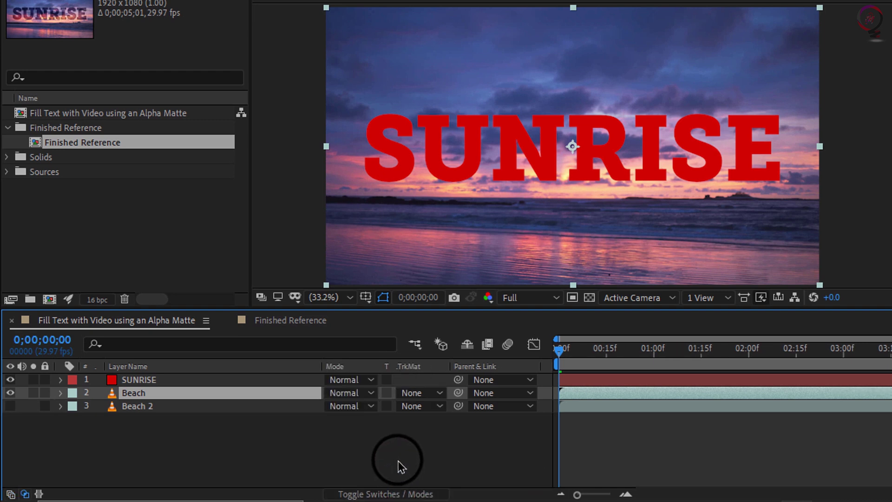
pyautogui.click(428, 395)
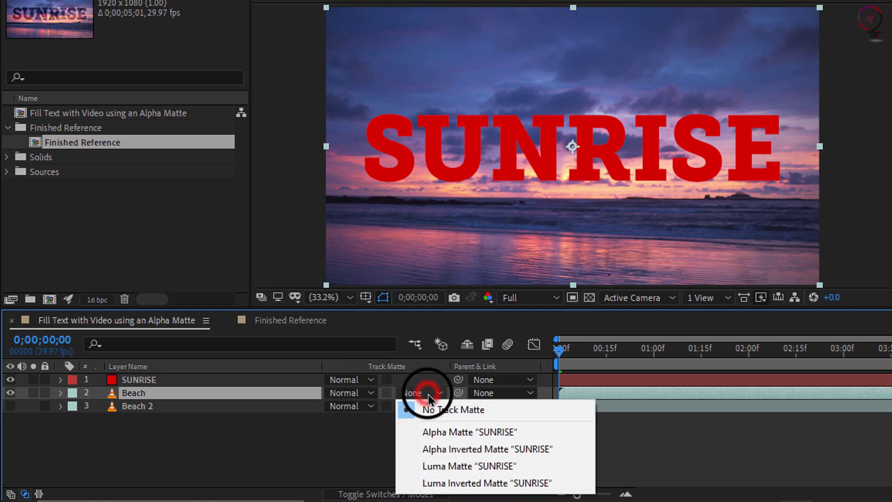
pyautogui.click(445, 434)
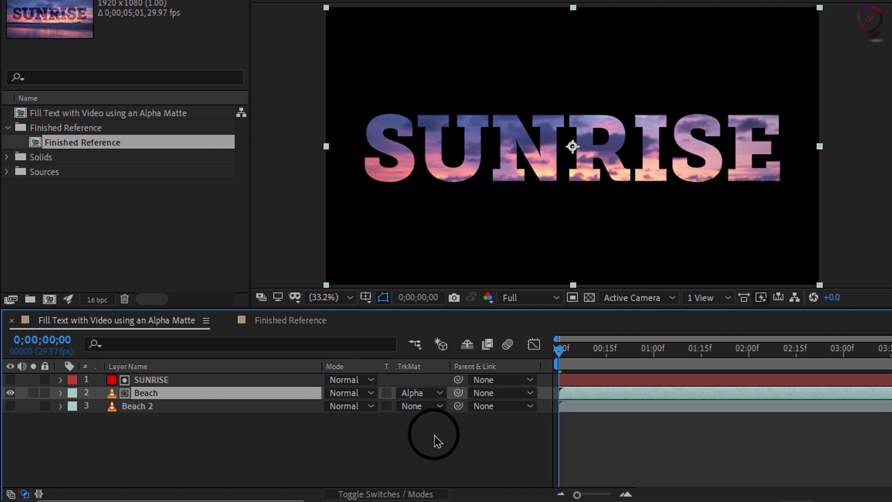
# Turn on visibility of the Beach 2 layer to show it as the background.
pyautogui.click(10, 406)
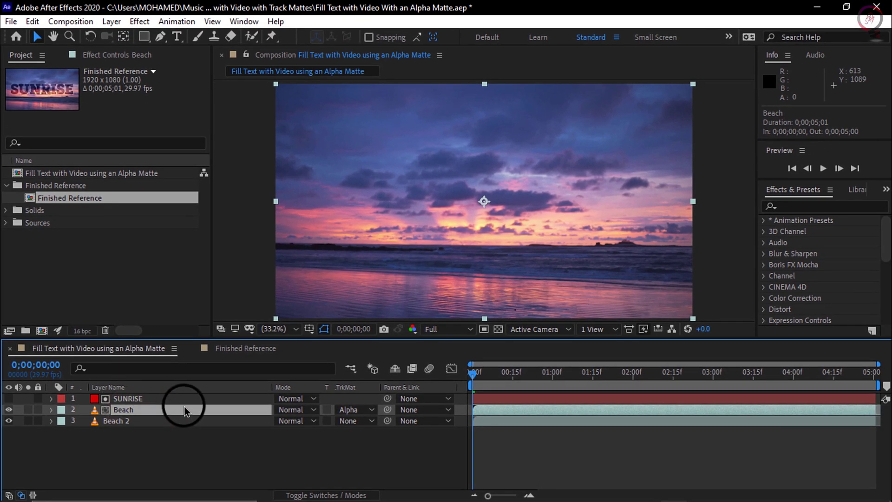
# Apply Fast Box Blur to the Beach layer with a Blur Radius of 58.
pyautogui.click(798, 207)
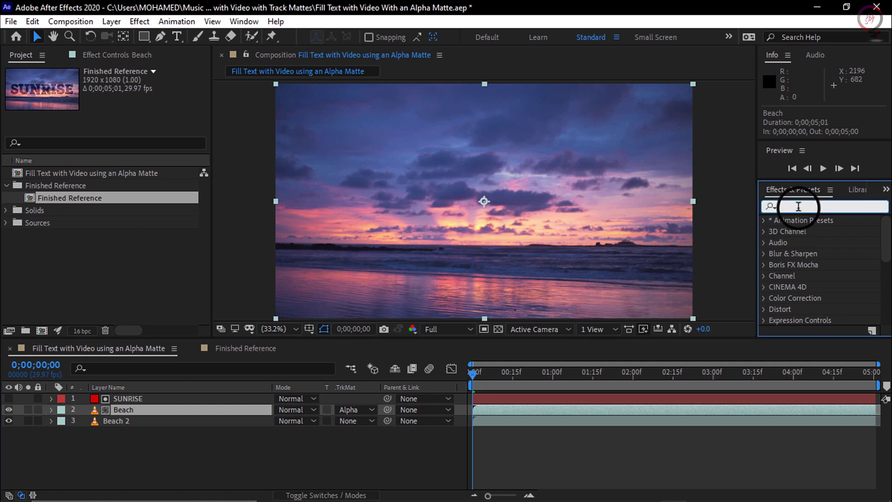
pyautogui.write('fast box')
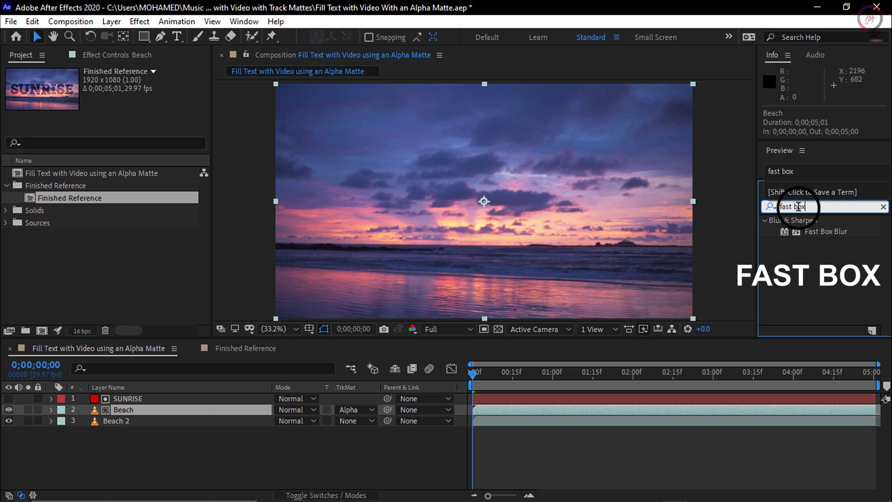
pyautogui.moveTo(836, 232); pyautogui.dragTo(155, 412)
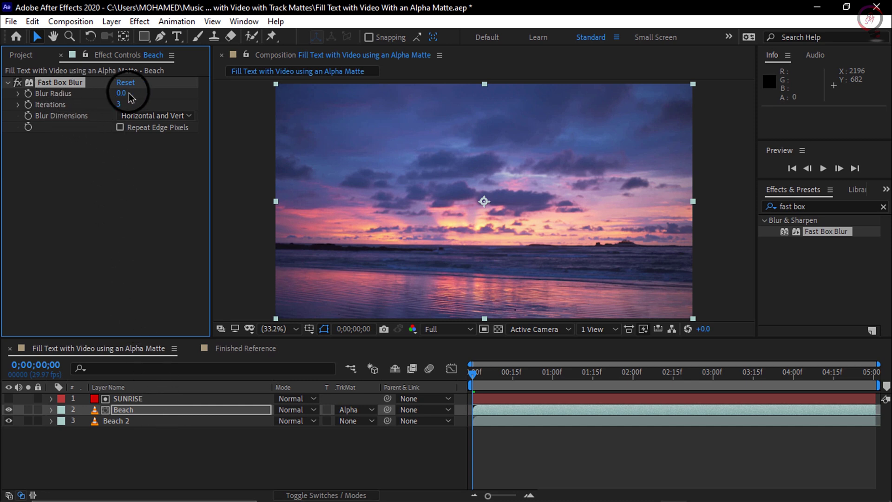
pyautogui.moveTo(124, 92); pyautogui.dragTo(162, 93)
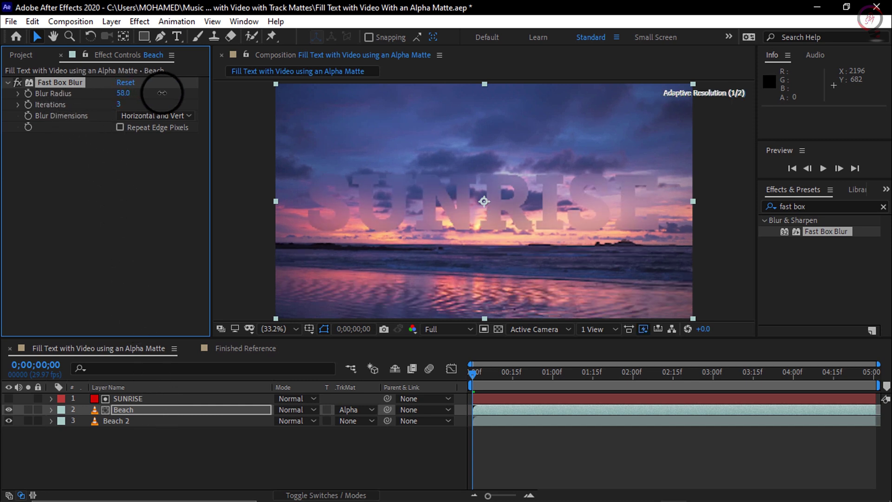
# Add an Inner Shadow layer style to Beach with Size 51.
pyautogui.rightClick(175, 411)
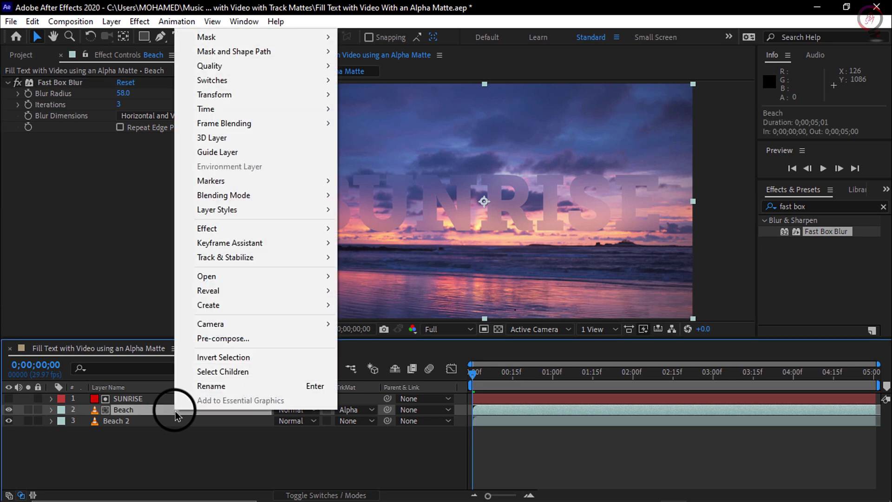
pyautogui.moveTo(205, 216)
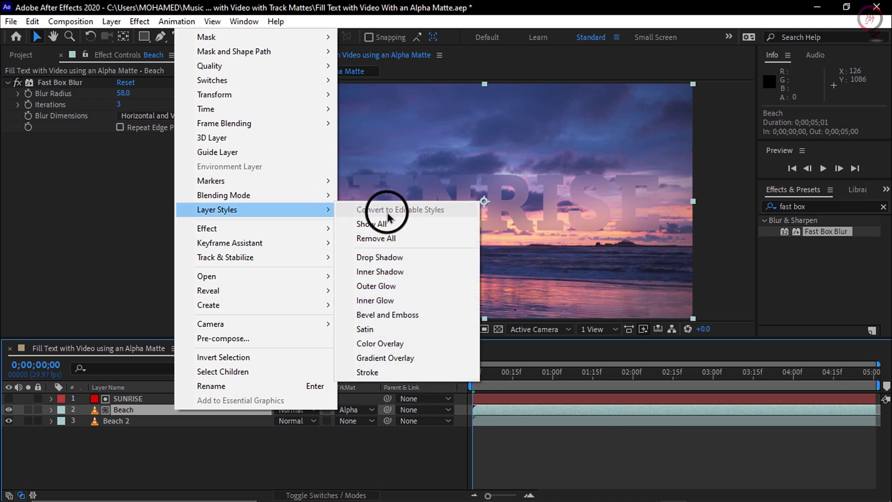
pyautogui.click(380, 272)
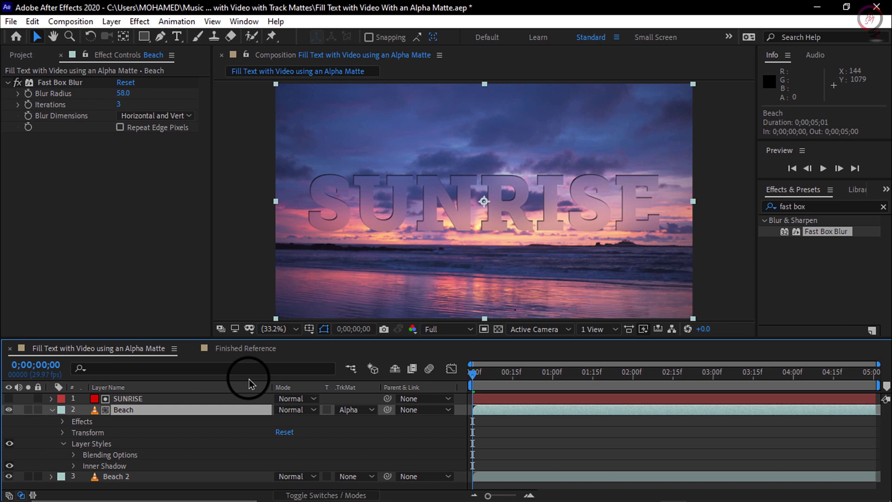
pyautogui.click(74, 466)
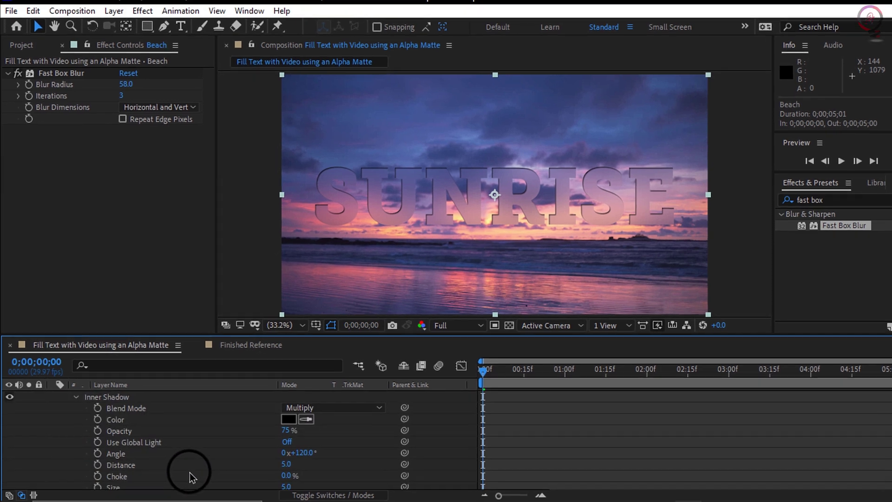
pyautogui.scroll(-2, 158, 465)
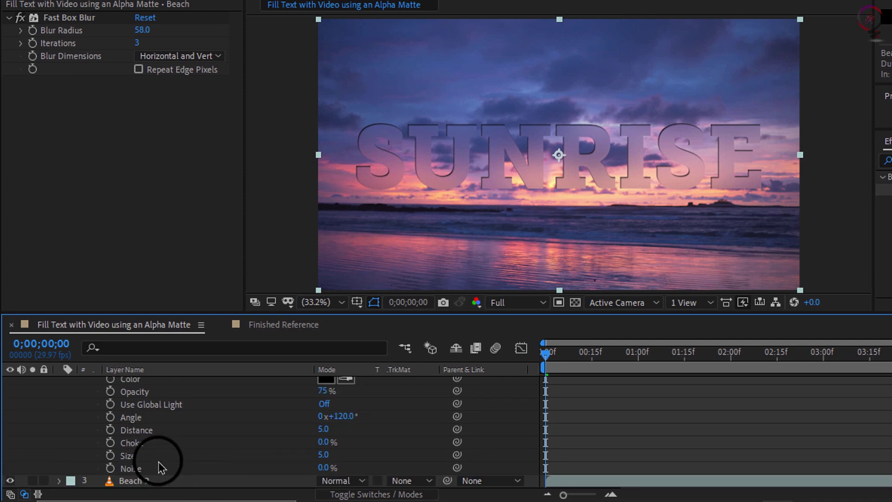
pyautogui.moveTo(321, 454); pyautogui.dragTo(360, 453)
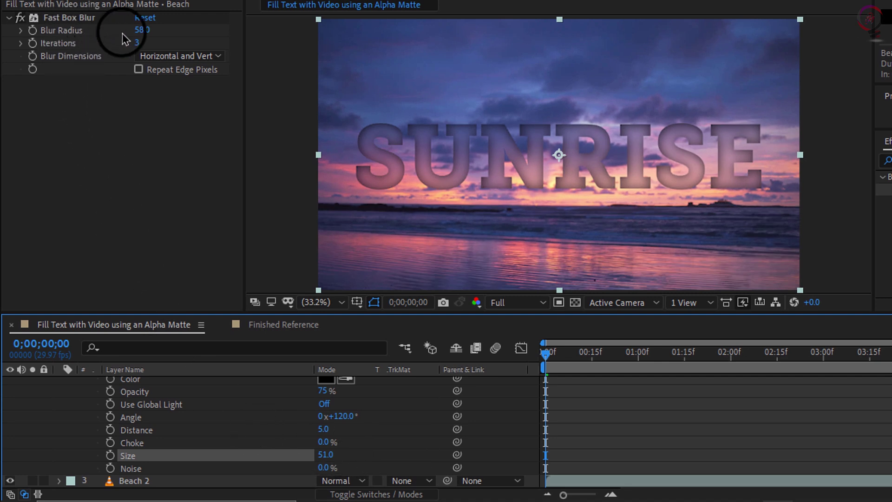
# Lower the Fast Box Blur radius on Beach to 5.
pyautogui.click(139, 31)
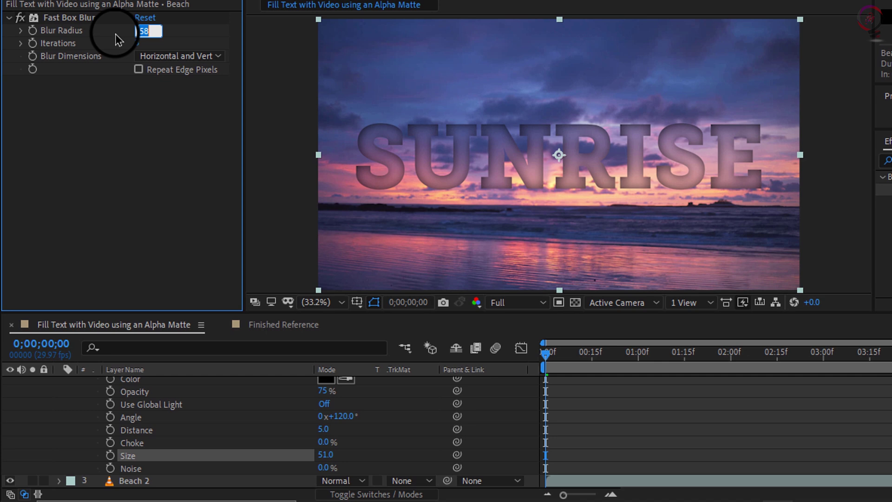
pyautogui.write('5')
pyautogui.press('Return')
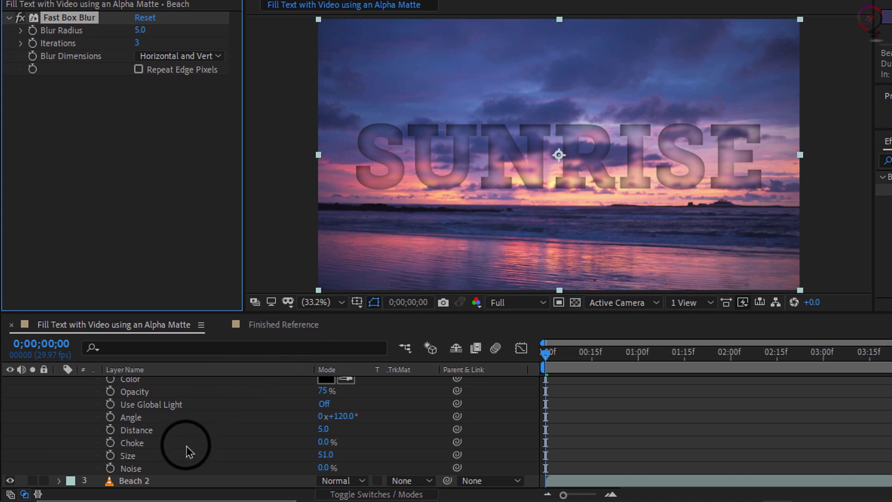
pyautogui.scroll(4, 186, 445)
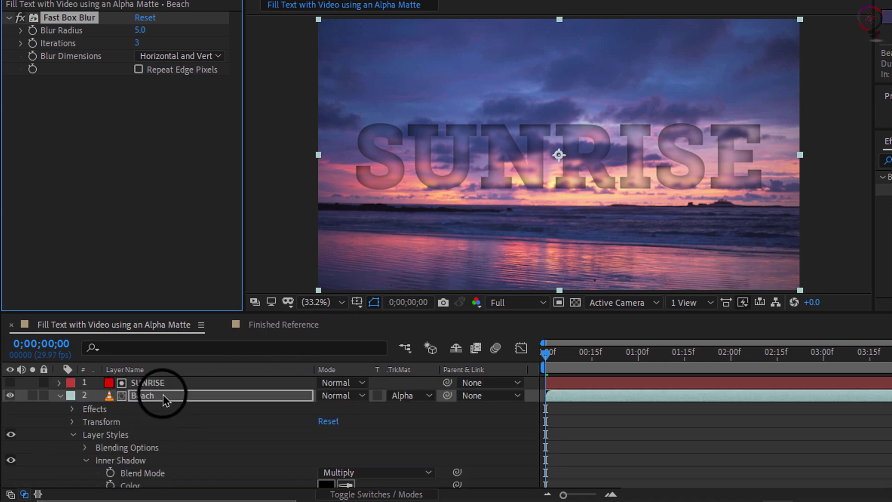
# Add an Outer Glow layer style to Beach with Size 56.
pyautogui.rightClick(163, 394)
pyautogui.moveTo(201, 163)
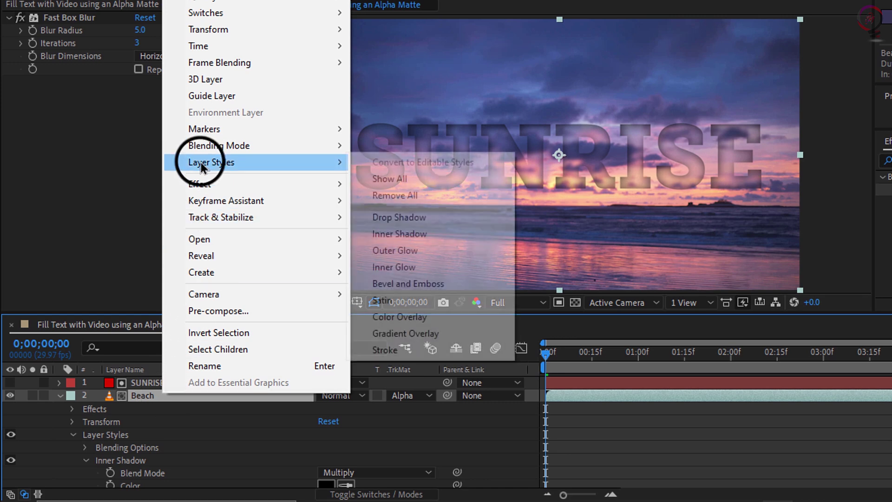
pyautogui.click(392, 251)
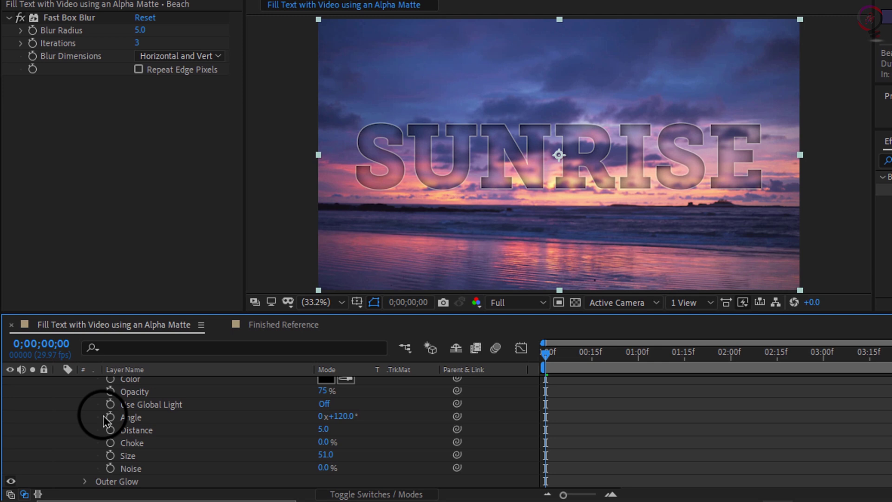
pyautogui.scroll(3, 99, 423)
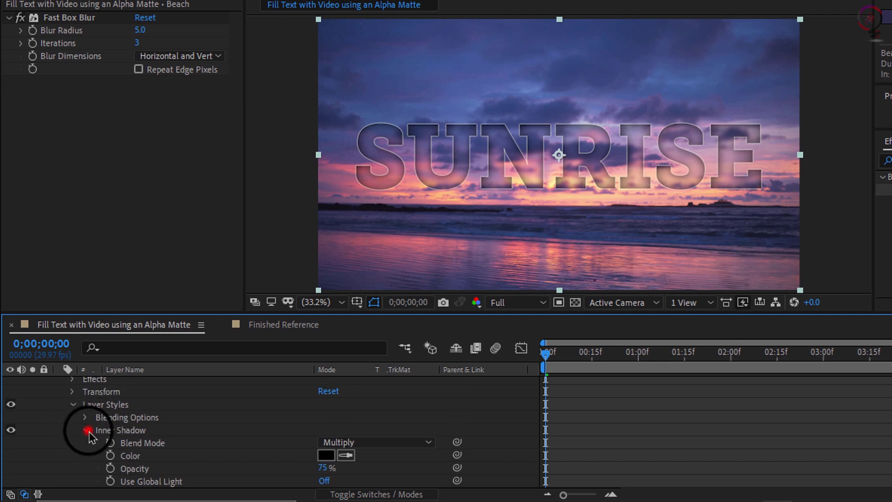
pyautogui.click(86, 430)
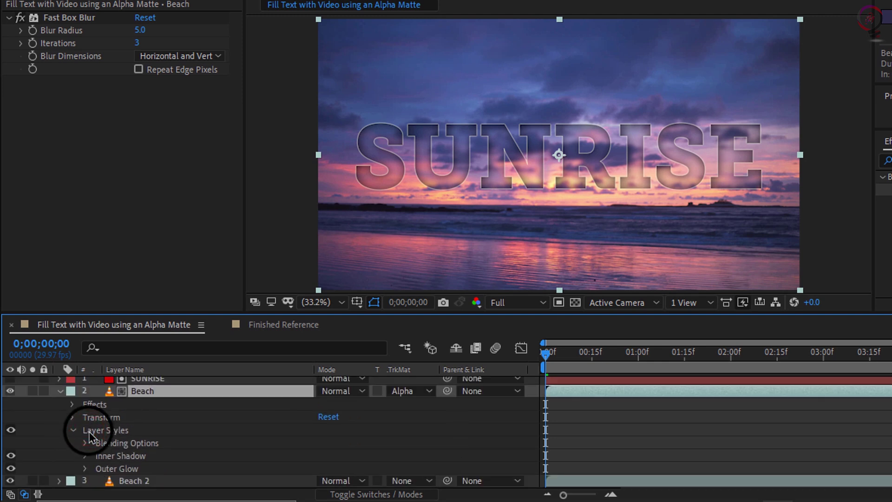
pyautogui.click(85, 468)
pyautogui.scroll(-5, 153, 451)
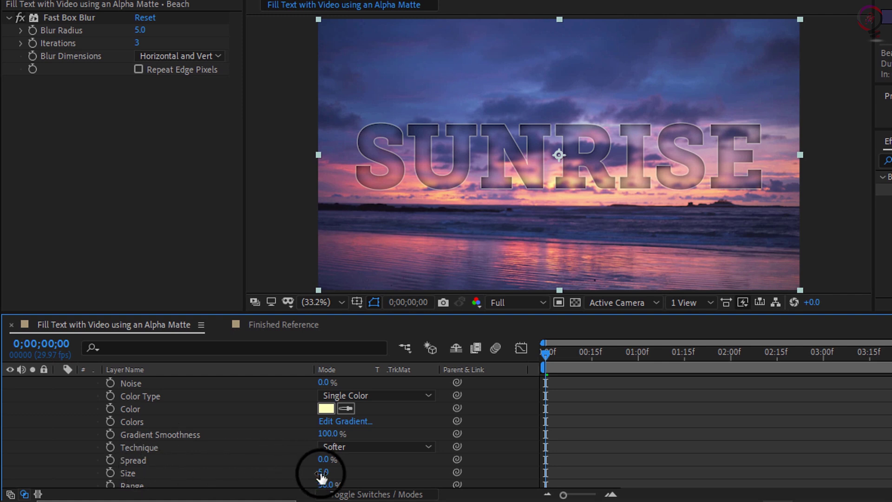
pyautogui.moveTo(322, 473); pyautogui.dragTo(364, 473)
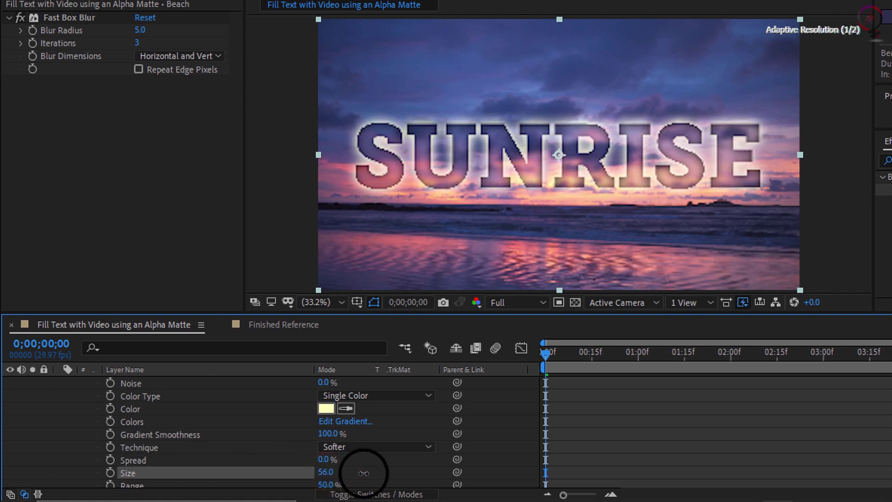
# Set the Outer Glow opacity to 20%.
pyautogui.scroll(2, 285, 459)
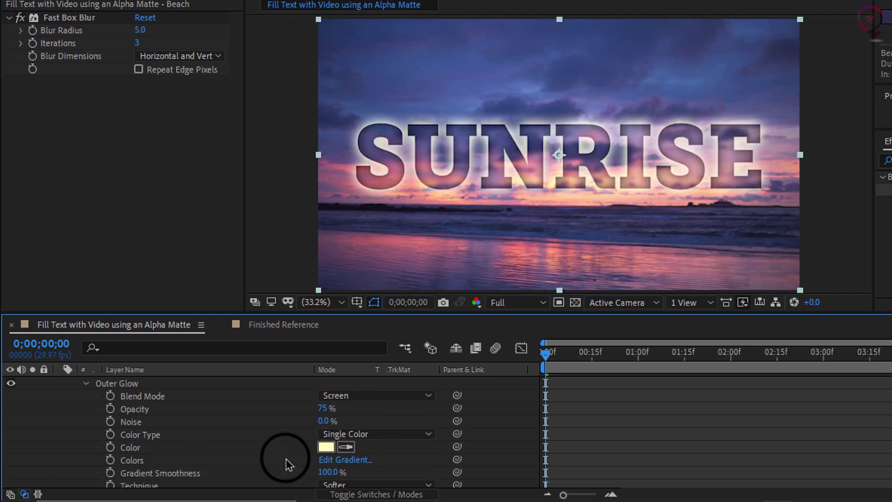
pyautogui.click(324, 408)
pyautogui.write('25')
pyautogui.press('Return')
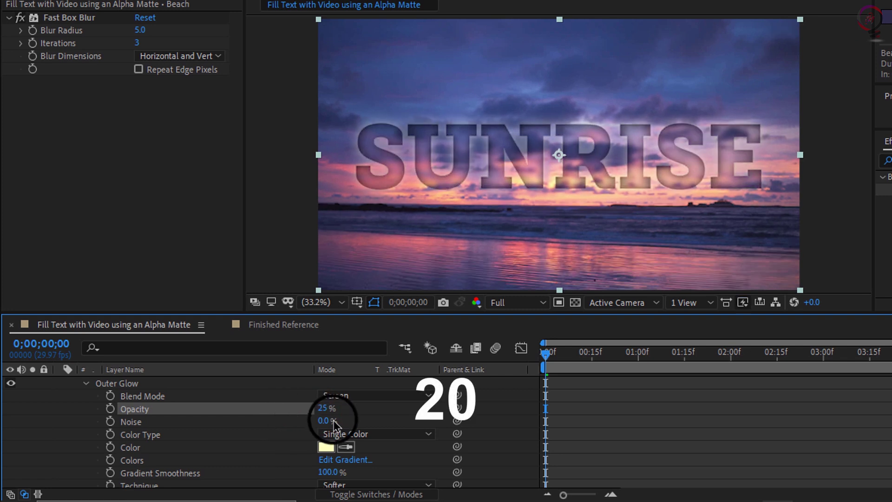
pyautogui.click(323, 409)
pyautogui.write('20')
pyautogui.press('Return')
pyautogui.scroll(3, 92, 445)
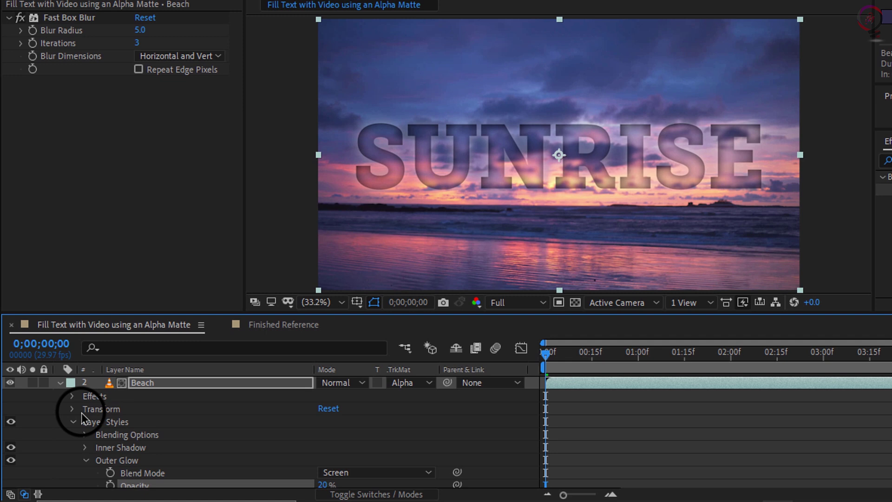
# Collapse the Beach layer's expanded properties in the timeline.
pyautogui.click(61, 382)
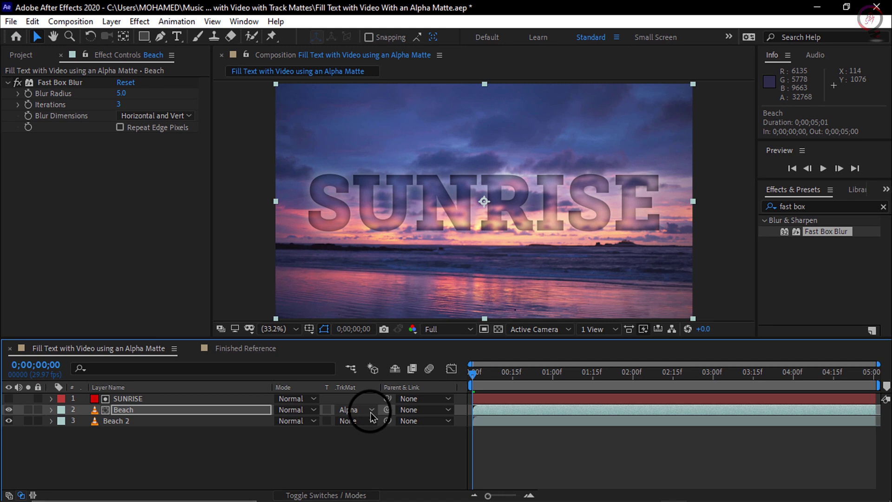
pyautogui.click(371, 410)
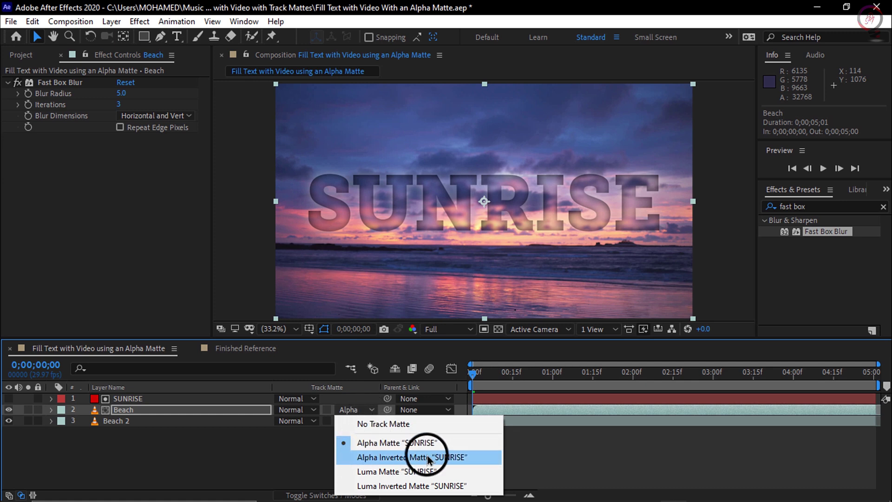
pyautogui.click(346, 459)
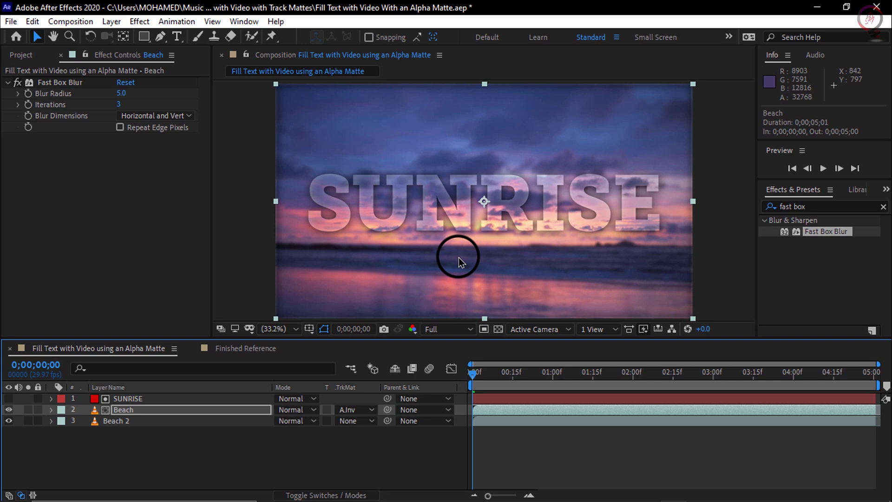
pyautogui.click(363, 410)
pyautogui.click(378, 443)
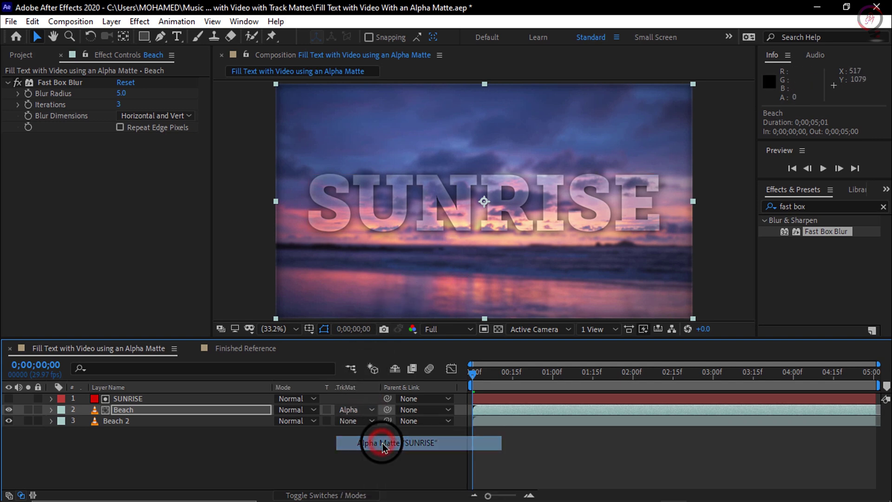